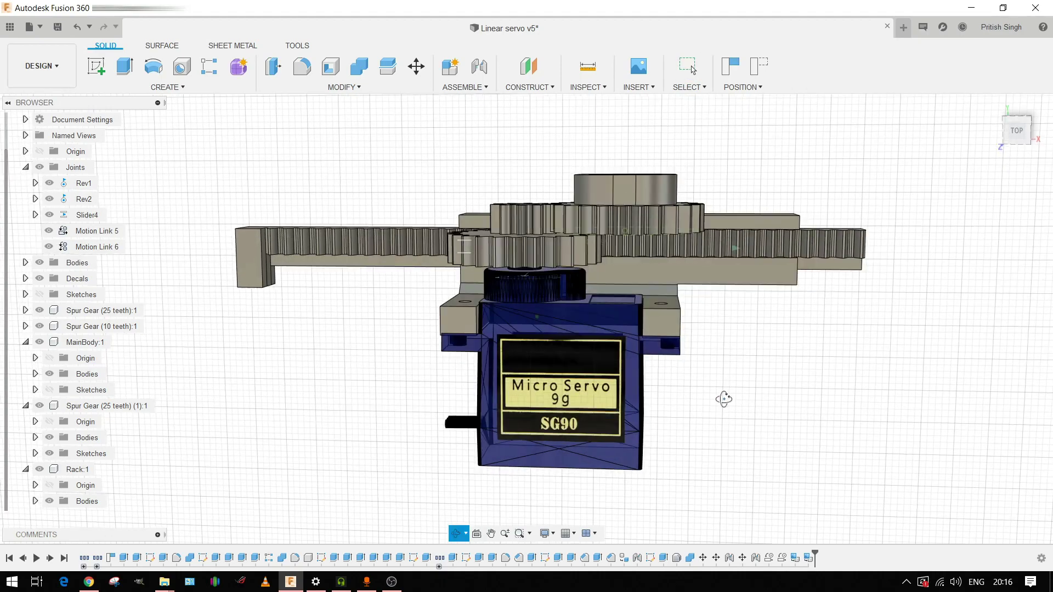
{"action": "middle_click_drag", "start_coordinate": [723, 397], "coordinate": [768, 496], "text": "shift"}
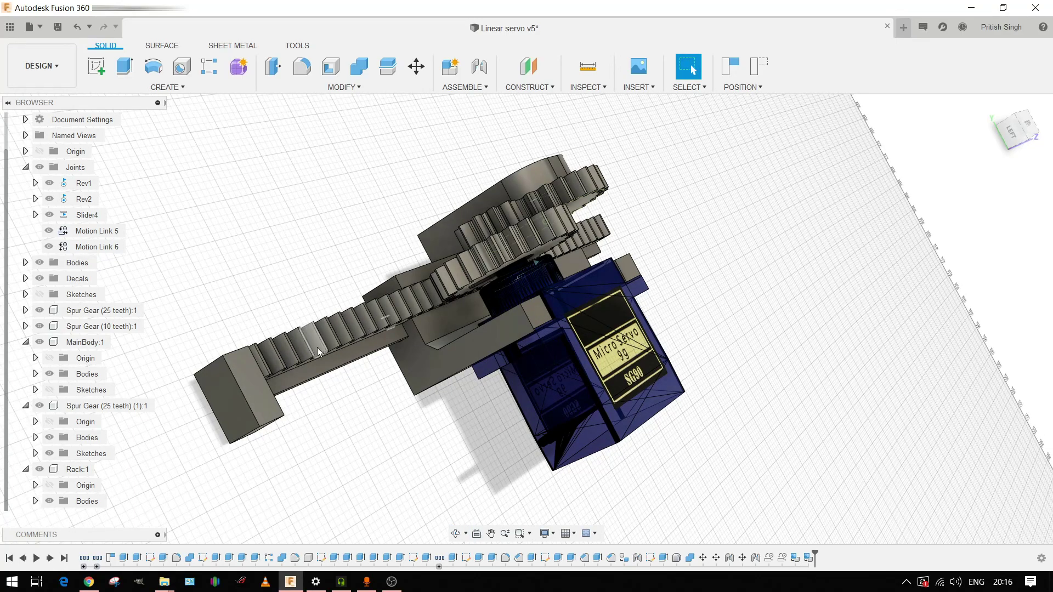
{"action": "middle_click_drag", "start_coordinate": [803, 303], "coordinate": [750, 383], "text": "shift"}
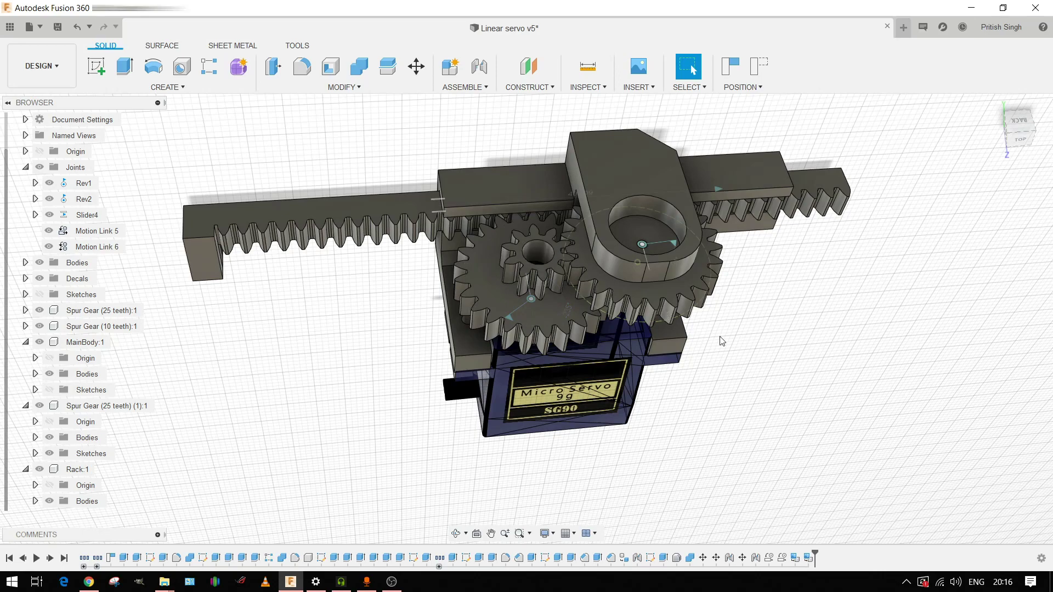
{"action": "middle_click_drag", "start_coordinate": [767, 345], "coordinate": [729, 357], "text": "shift"}
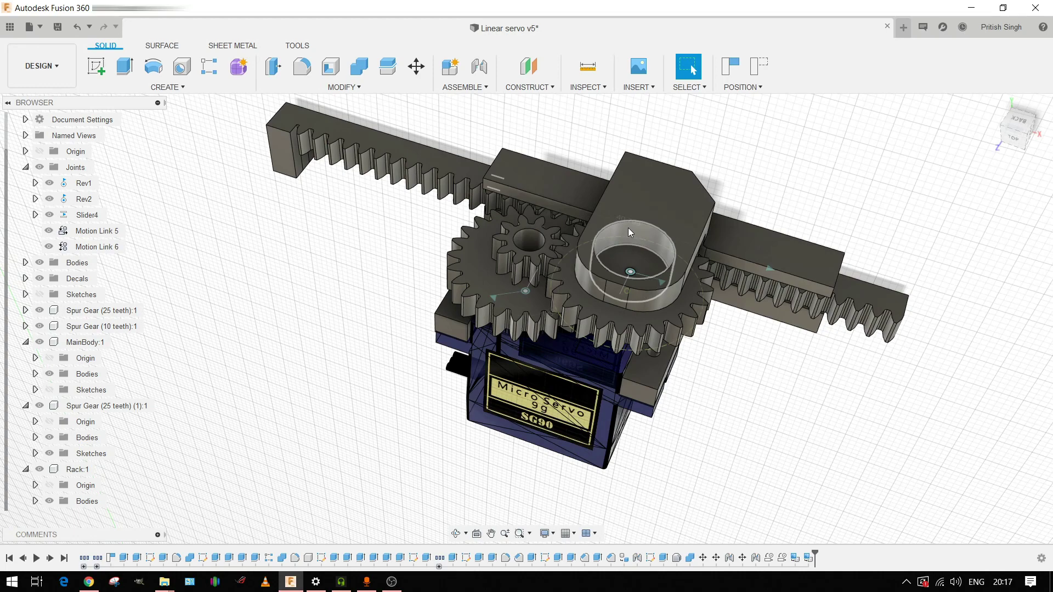
{"action": "middle_click_drag", "start_coordinate": [687, 279], "coordinate": [658, 406], "text": "shift"}
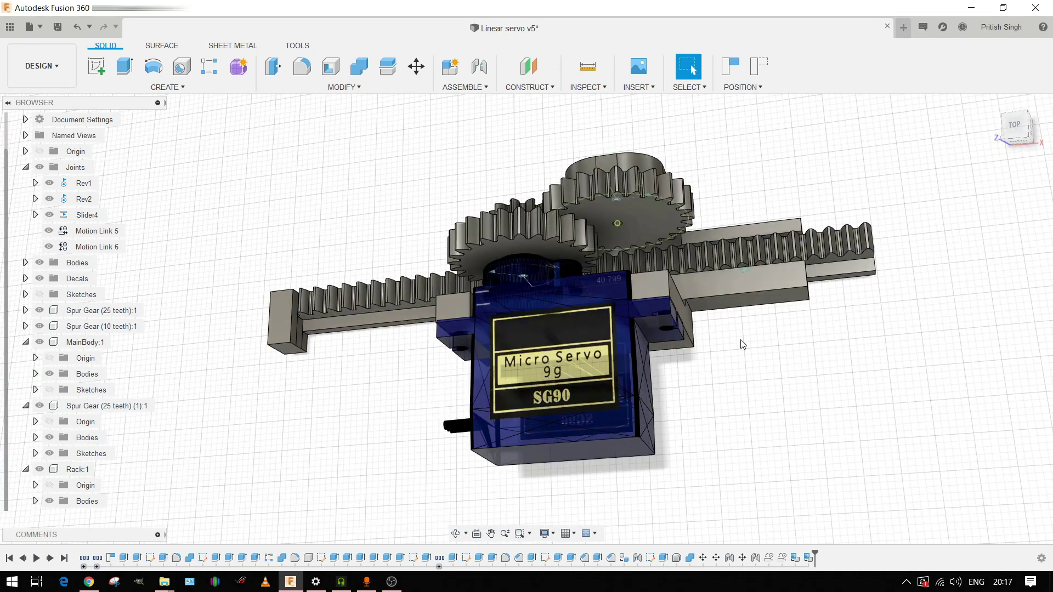
{"action": "middle_click_drag", "start_coordinate": [564, 445], "coordinate": [721, 512], "text": "shift"}
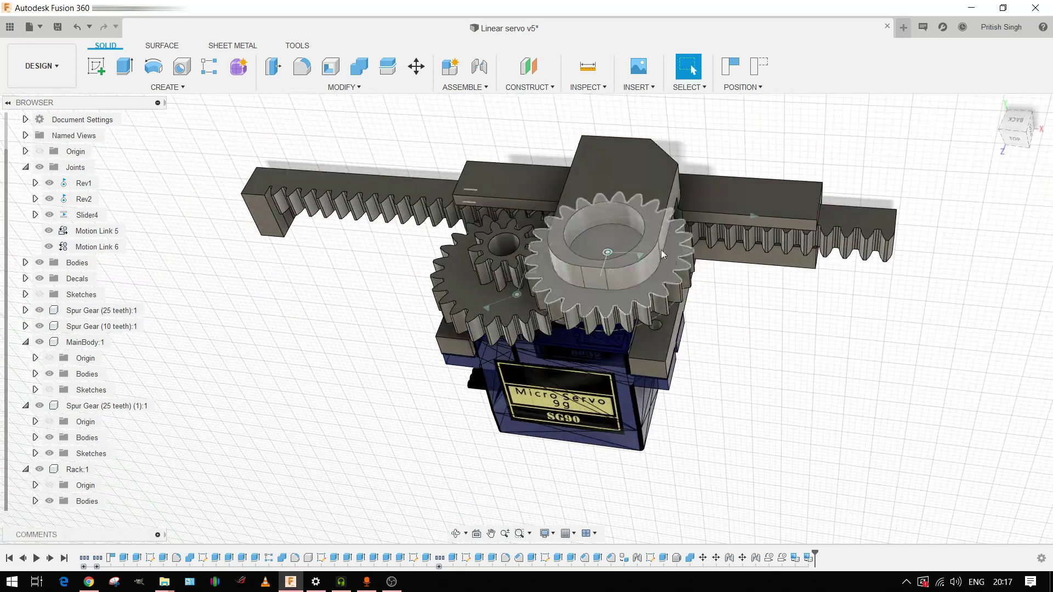
{"action": "middle_click_drag", "start_coordinate": [603, 210], "coordinate": [674, 267], "text": "shift"}
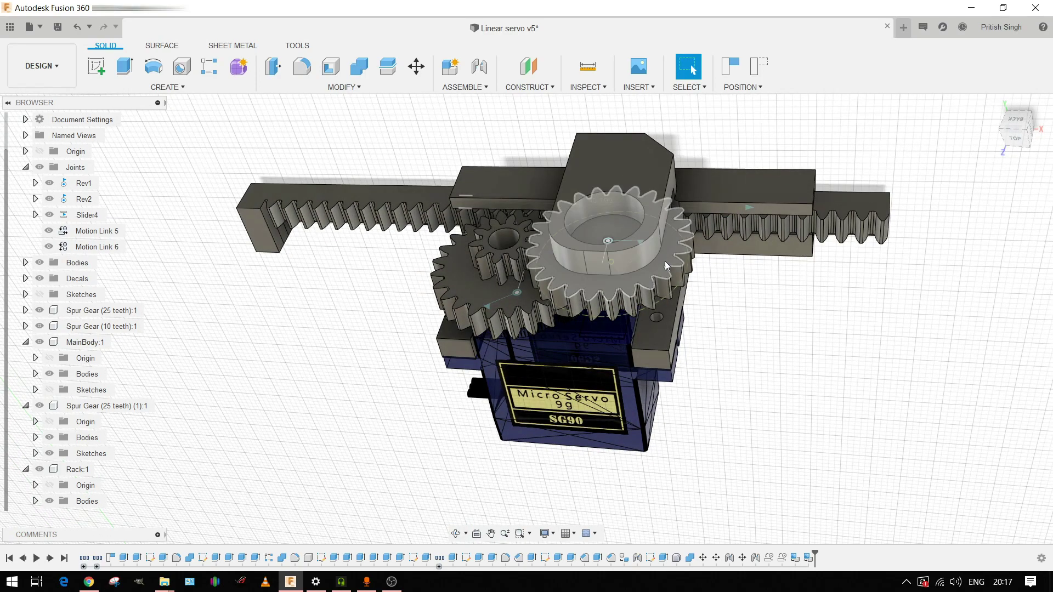
{"action": "middle_click_drag", "start_coordinate": [364, 340], "coordinate": [387, 329], "text": "shift"}
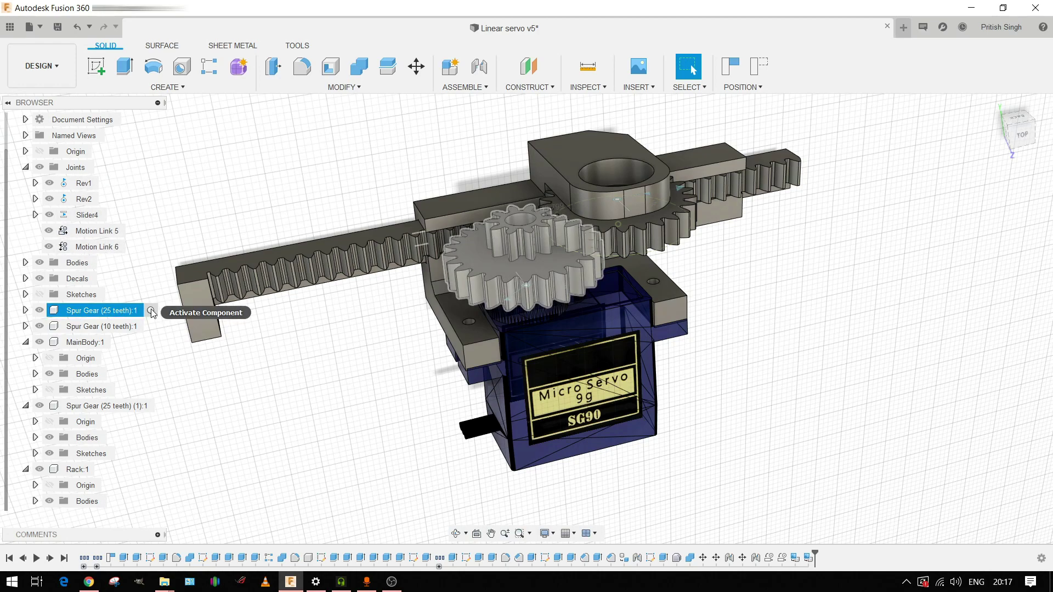
Step: Activate Spur Gear (25 teeth):1 and orbit around it to view the gear face-on
{"action": "left_click", "coordinate": [150, 311]}
{"action": "middle_click_drag", "start_coordinate": [270, 364], "coordinate": [782, 394], "text": "shift"}
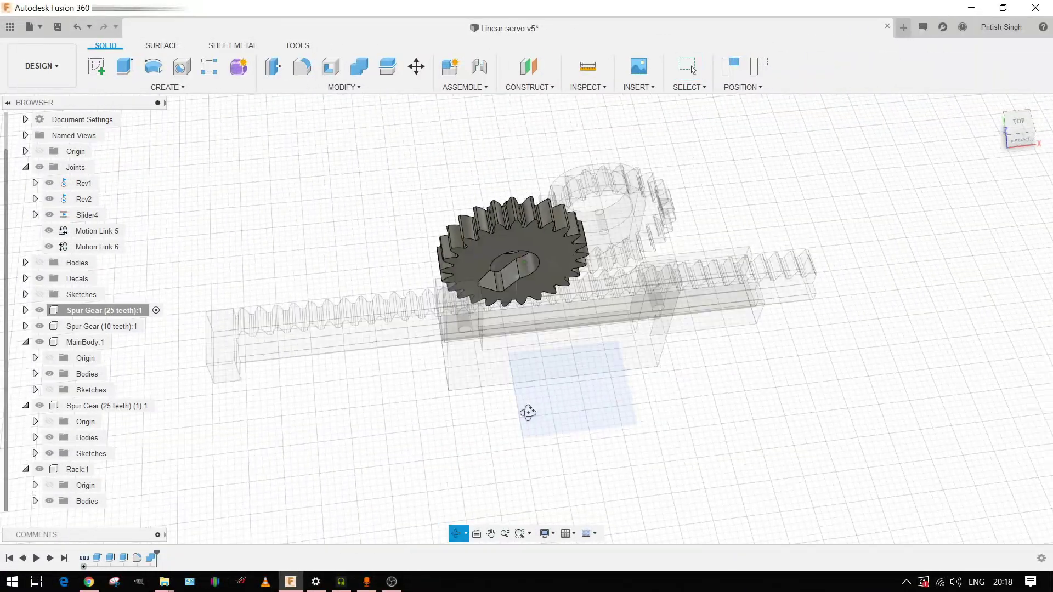
{"action": "mouse_move", "coordinate": [528, 413]}
{"action": "left_mouse_down"}
{"action": "mouse_move", "coordinate": [531, 369]}
{"action": "mouse_move", "coordinate": [533, 411]}
{"action": "mouse_move", "coordinate": [533, 393]}
{"action": "left_mouse_up"}
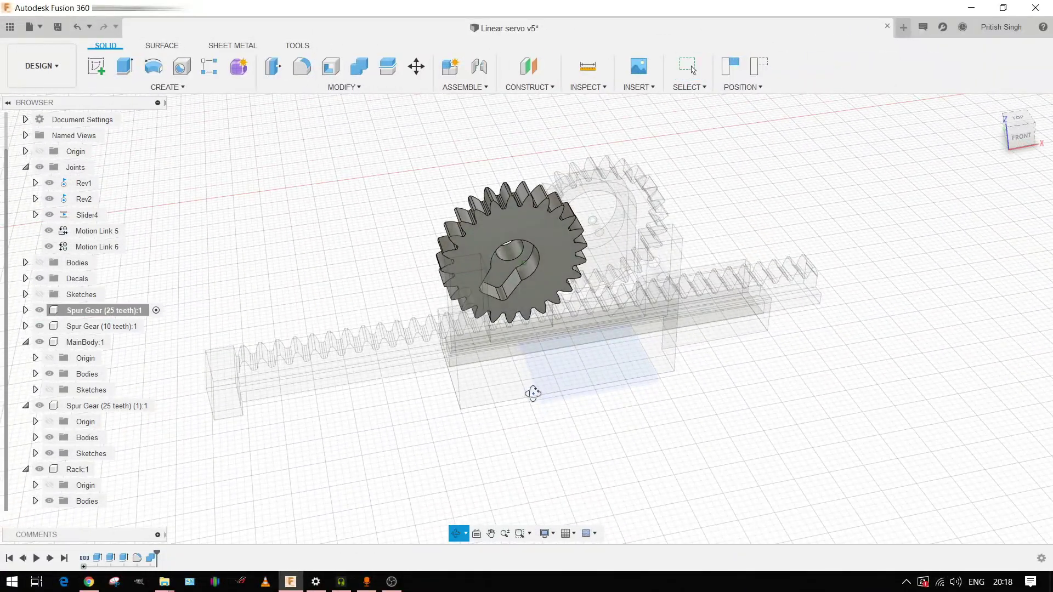
{"action": "key", "text": "Escape"}
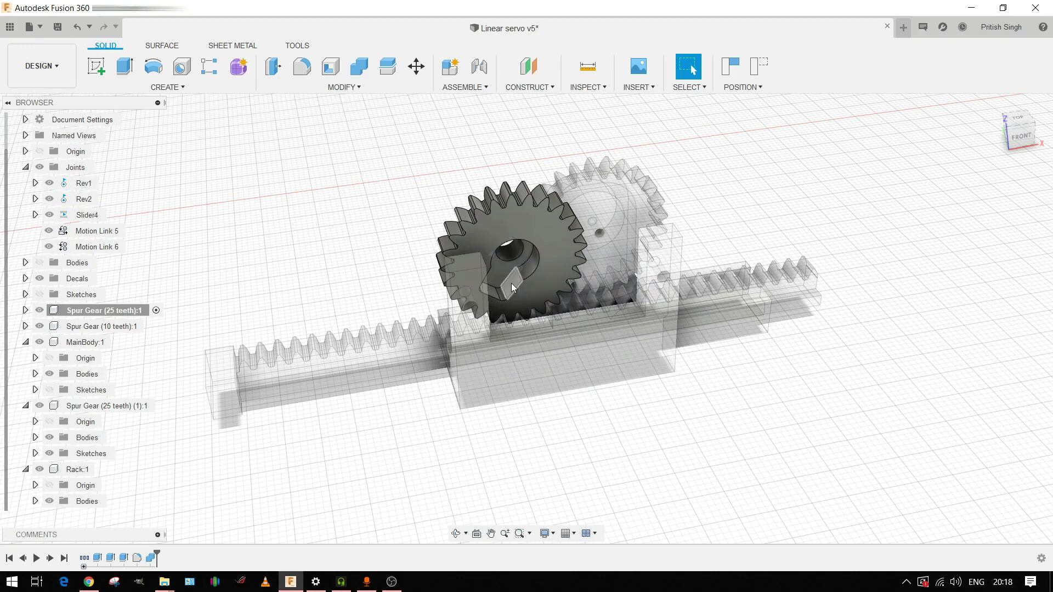
{"action": "middle_click_drag", "start_coordinate": [517, 284], "coordinate": [544, 428], "text": "shift"}
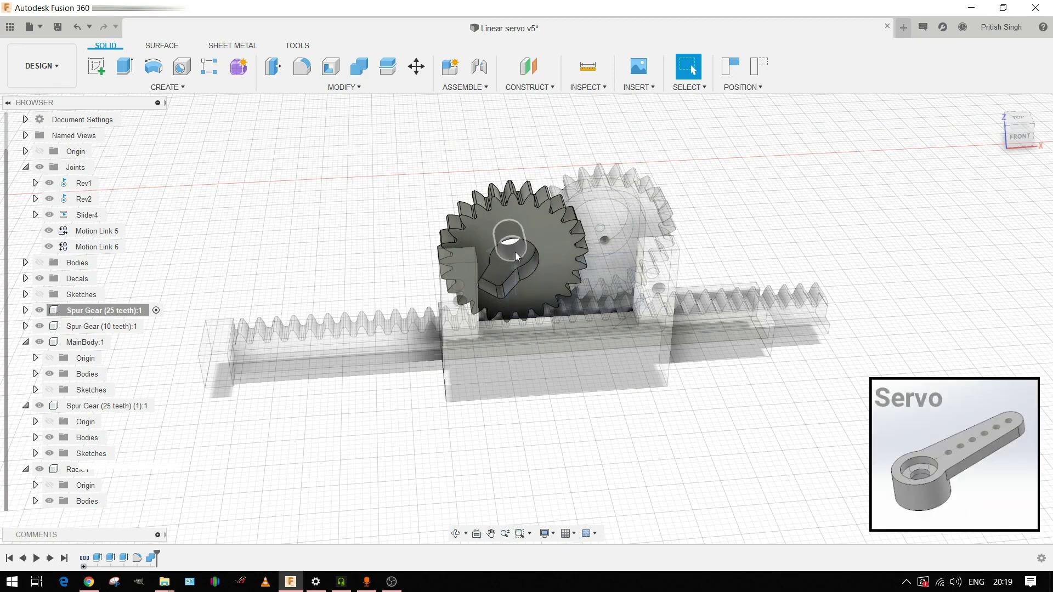
{"action": "middle_click_drag", "start_coordinate": [524, 457], "coordinate": [522, 391], "text": "shift"}
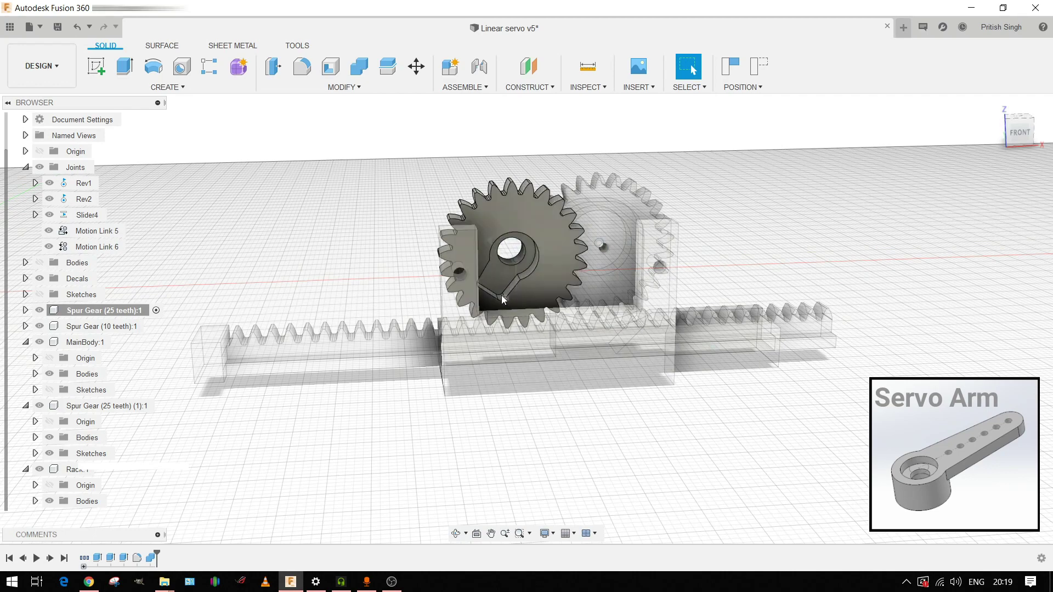
{"action": "middle_click_drag", "start_coordinate": [513, 343], "coordinate": [519, 463], "text": "shift"}
Step: Select the Rev2 joint at the gear's hole and view the gears and rack from above and the side
{"action": "left_click", "coordinate": [519, 245]}
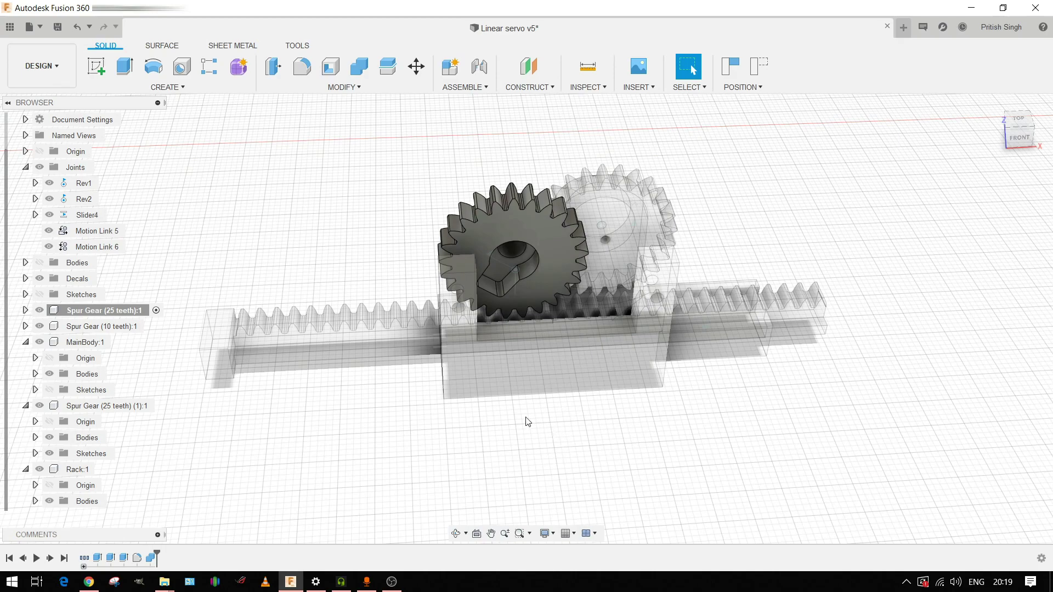
{"action": "middle_click_drag", "start_coordinate": [528, 422], "coordinate": [550, 463], "text": "shift"}
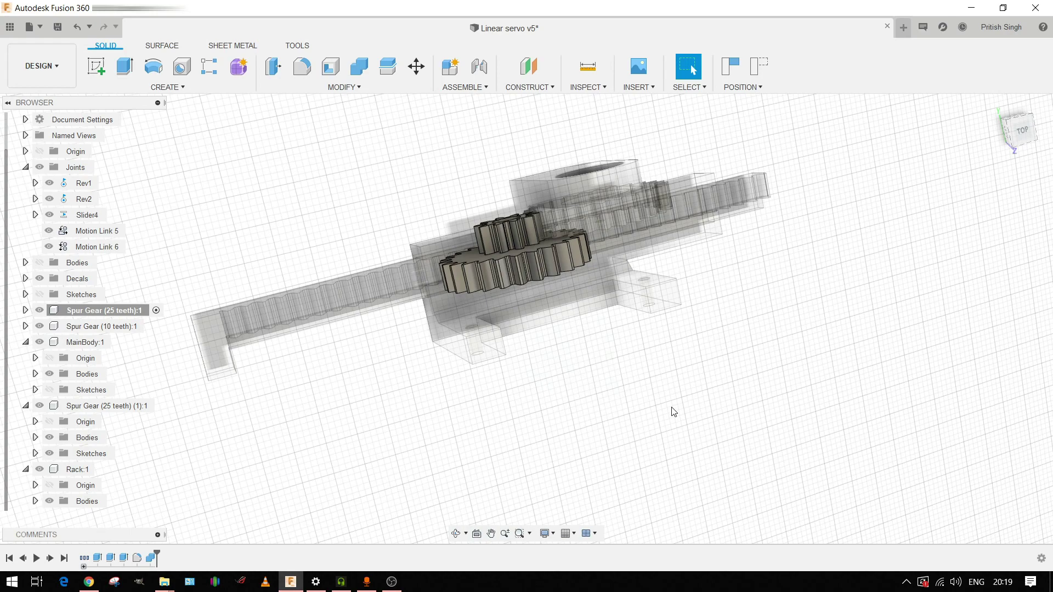
{"action": "middle_click_drag", "start_coordinate": [674, 411], "coordinate": [555, 308], "text": "shift"}
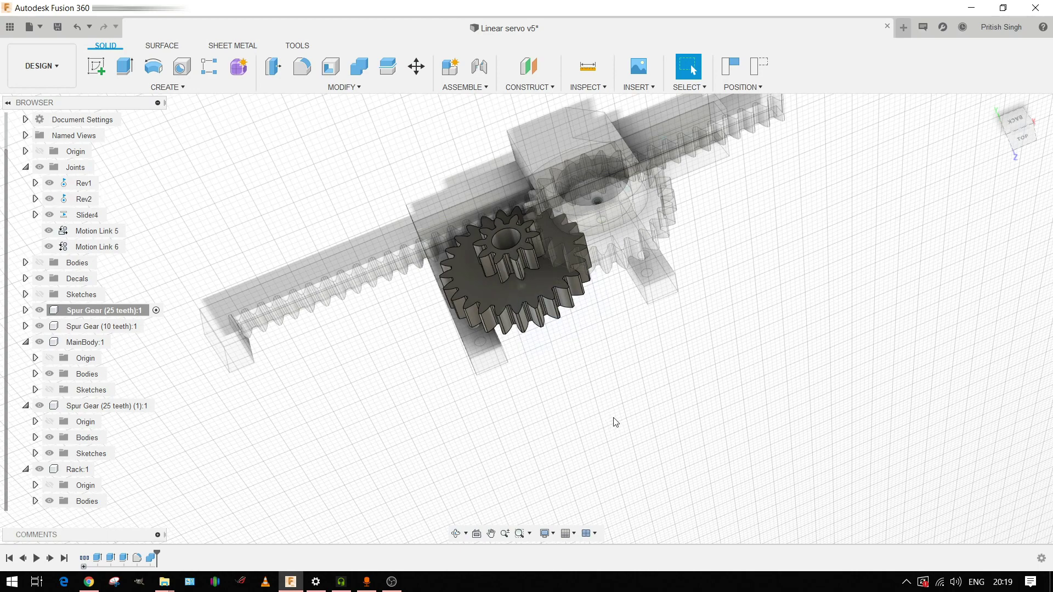
{"action": "mouse_move", "coordinate": [615, 422]}
{"action": "middle_mouse_down", "text": "shift"}
{"action": "mouse_move", "coordinate": [608, 369]}
{"action": "mouse_move", "coordinate": [615, 422]}
{"action": "middle_mouse_up", "text": "shift"}
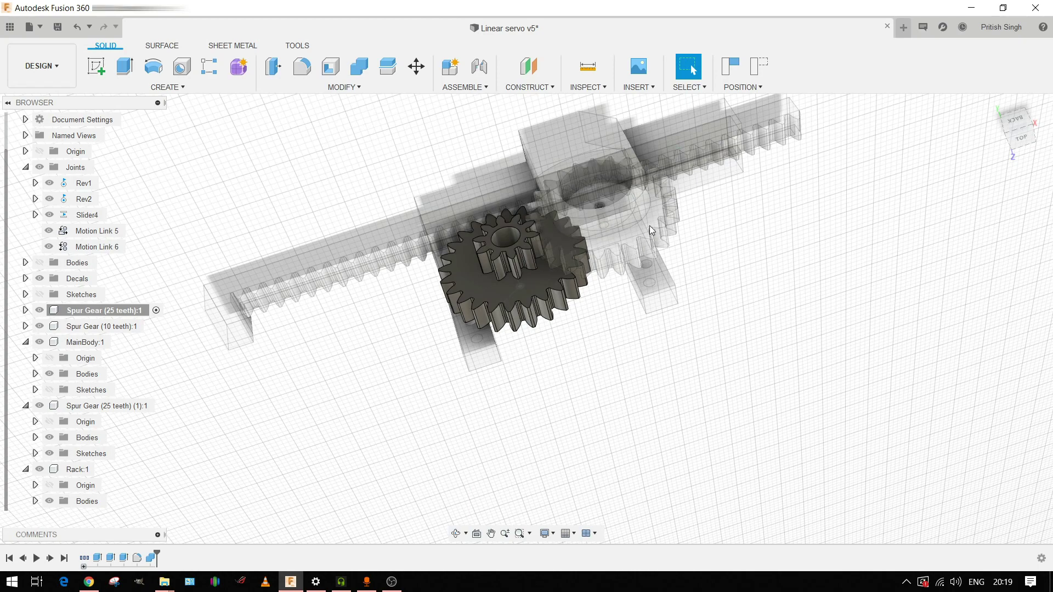
{"action": "middle_click_drag", "start_coordinate": [630, 420], "coordinate": [624, 397], "text": "shift"}
{"action": "left_click", "coordinate": [134, 327]}
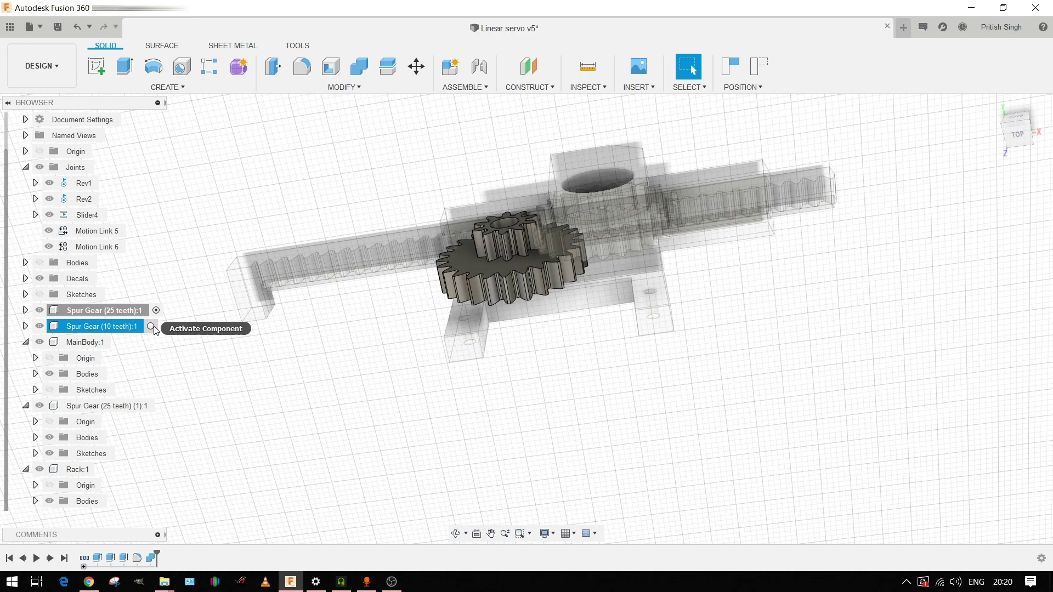
{"action": "key", "text": "Escape"}
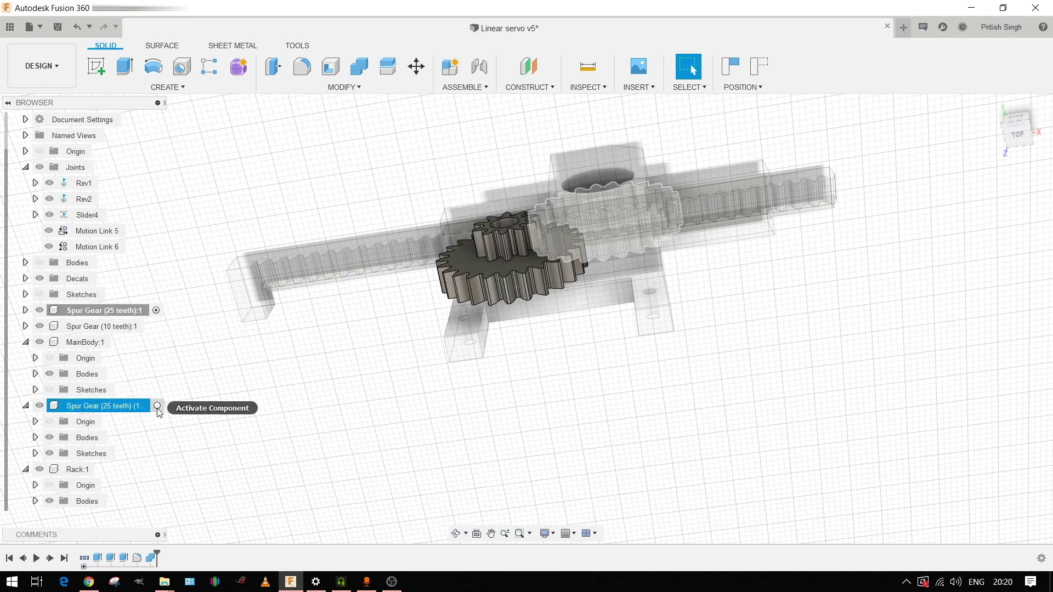
{"action": "left_click", "coordinate": [155, 408]}
{"action": "left_click", "coordinate": [708, 360]}
{"action": "mouse_move", "coordinate": [744, 341]}
{"action": "middle_mouse_down", "text": "shift"}
{"action": "mouse_move", "coordinate": [745, 312]}
{"action": "mouse_move", "coordinate": [782, 347]}
{"action": "mouse_move", "coordinate": [759, 340]}
{"action": "mouse_move", "coordinate": [749, 306]}
{"action": "mouse_move", "coordinate": [742, 348]}
{"action": "middle_mouse_up", "text": "shift"}
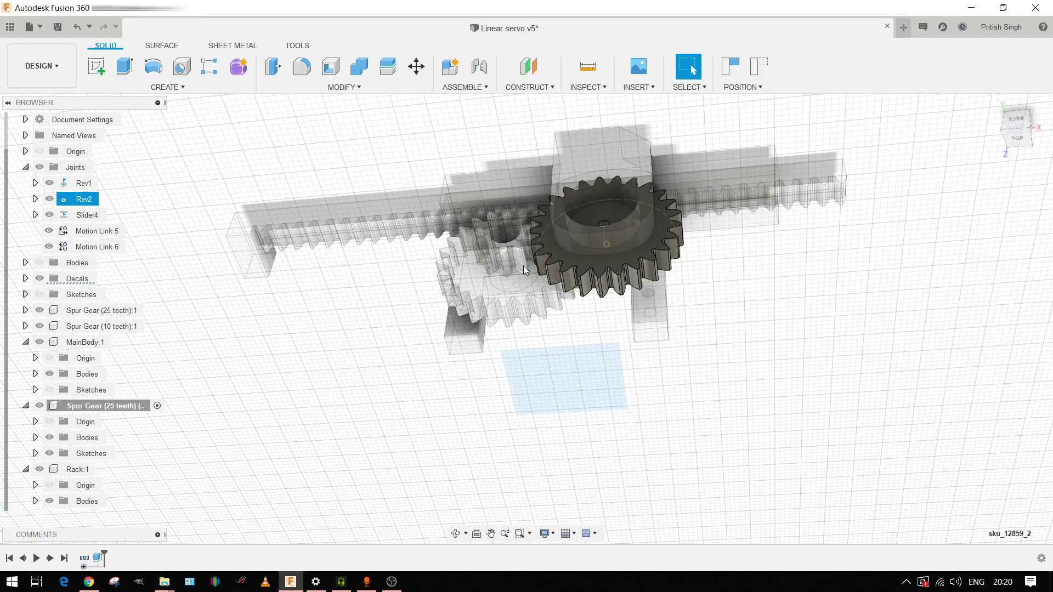
{"action": "middle_click_drag", "start_coordinate": [725, 327], "coordinate": [736, 277], "text": "shift"}
{"action": "middle_click_drag", "start_coordinate": [684, 241], "coordinate": [746, 239], "text": "shift"}
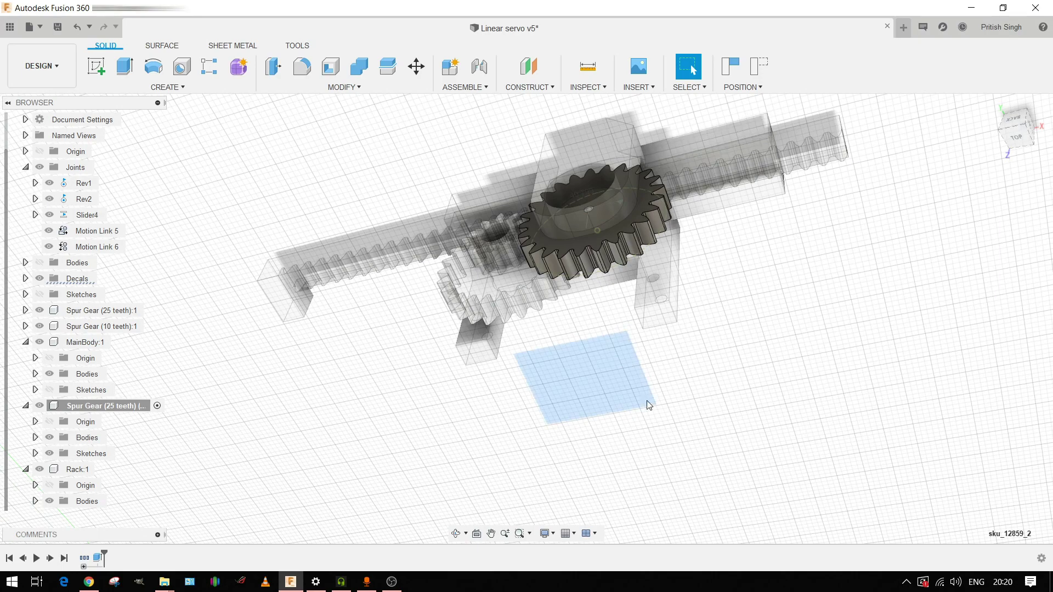
{"action": "mouse_move", "coordinate": [738, 376]}
{"action": "middle_mouse_down", "text": "shift"}
{"action": "mouse_move", "coordinate": [754, 326]}
{"action": "mouse_move", "coordinate": [745, 322]}
{"action": "mouse_move", "coordinate": [764, 305]}
{"action": "mouse_move", "coordinate": [766, 333]}
{"action": "mouse_move", "coordinate": [764, 298]}
{"action": "mouse_move", "coordinate": [764, 345]}
{"action": "mouse_move", "coordinate": [775, 317]}
{"action": "middle_mouse_up", "text": "shift"}
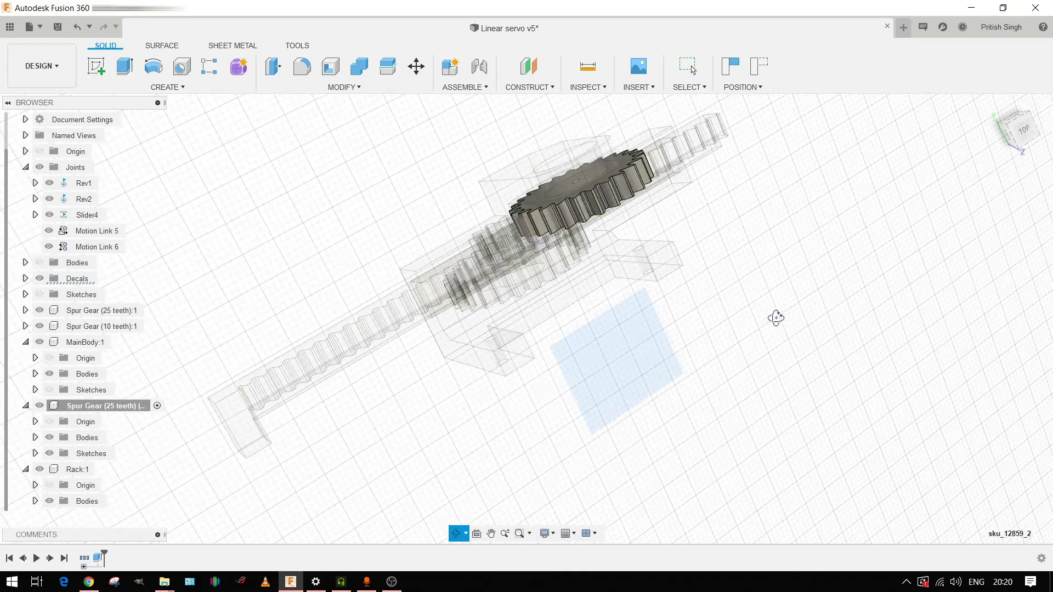
Step: Activate Rack:1, clear the selection, and orbit to view the rack diagonally
{"action": "left_click", "coordinate": [104, 469]}
{"action": "right_click", "coordinate": [548, 307]}
{"action": "left_click", "coordinate": [404, 439]}
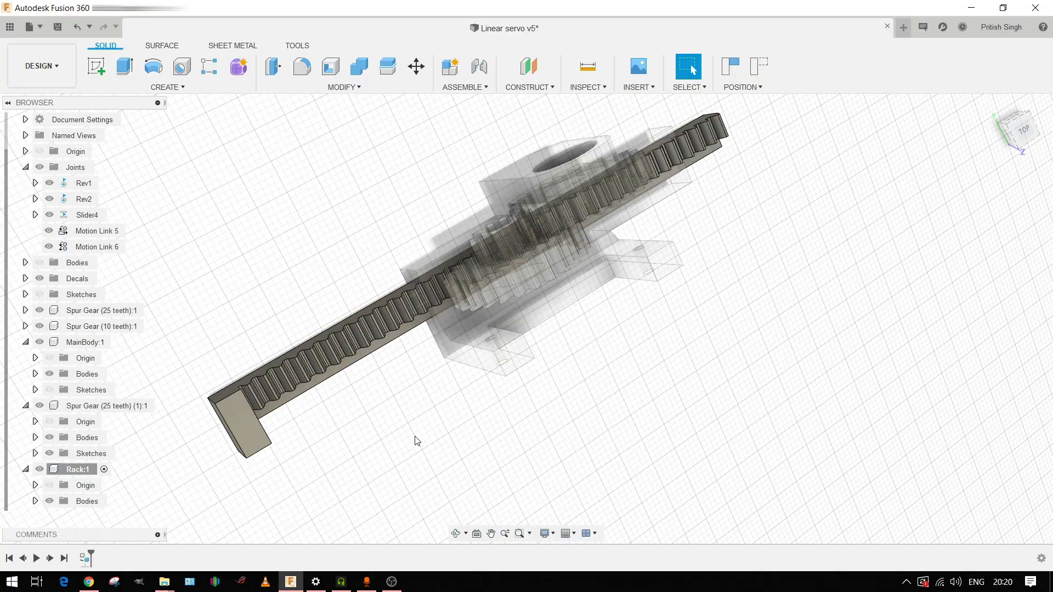
{"action": "middle_click_drag", "start_coordinate": [416, 439], "coordinate": [558, 423], "text": "shift"}
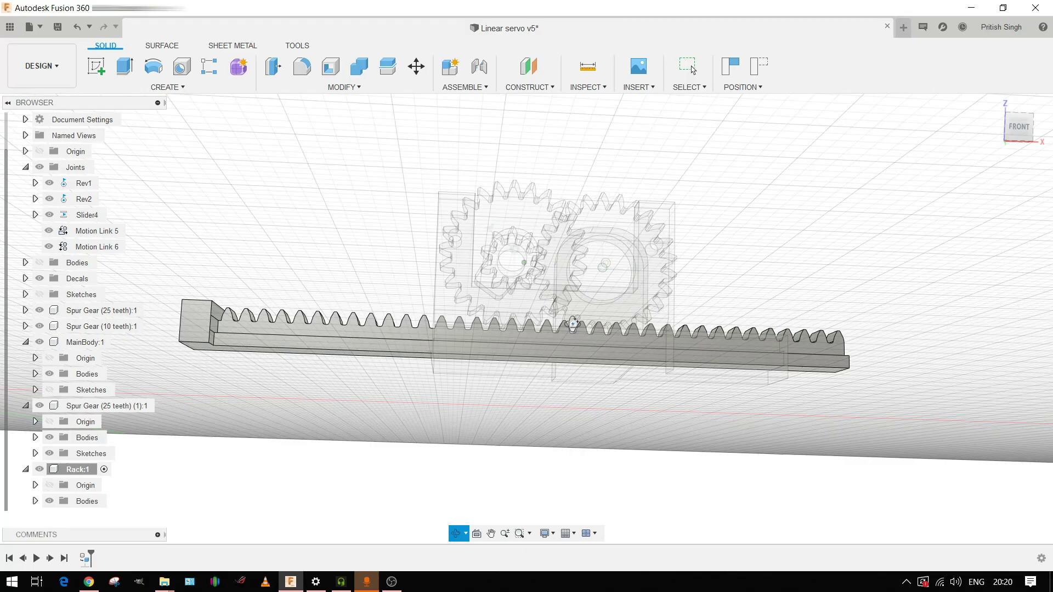
{"action": "middle_click_drag", "start_coordinate": [573, 323], "coordinate": [578, 465], "text": "shift"}
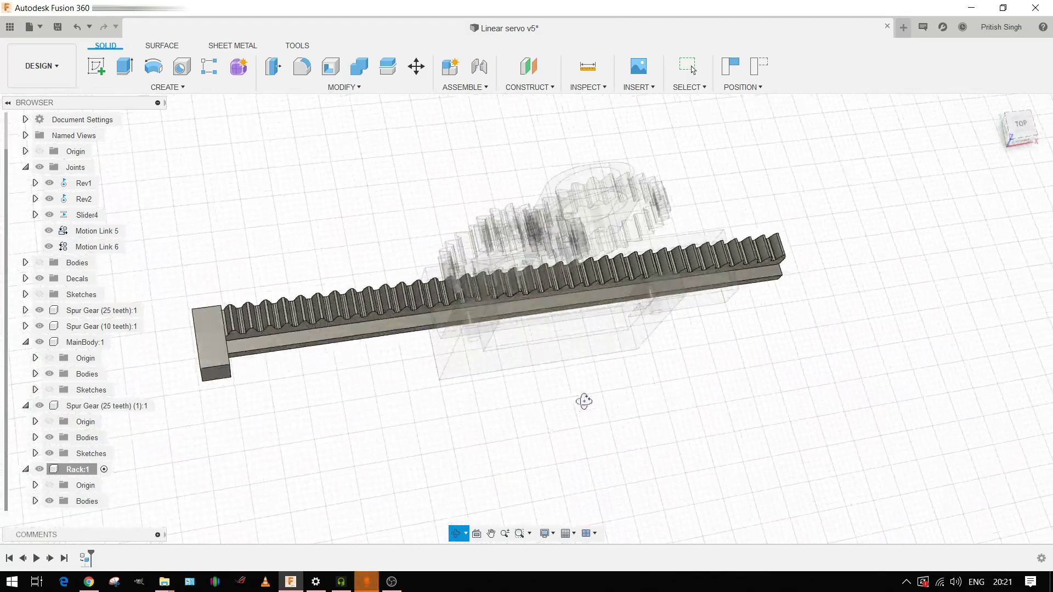
{"action": "middle_click_drag", "start_coordinate": [584, 401], "coordinate": [573, 444], "text": "shift"}
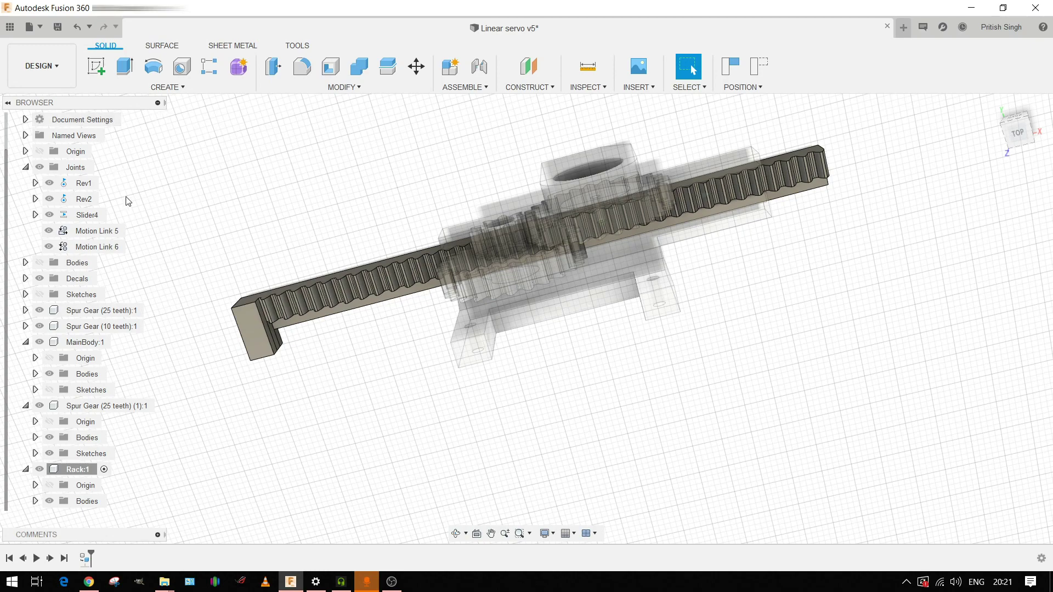
{"action": "scroll", "coordinate": [126, 201], "scroll_direction": "up", "scroll_amount": 1}
Step: Reactivate Linear servo v5, turn on Bodies visibility so the SG90 servo appears, and open ASSEMBLE
{"action": "left_click", "coordinate": [120, 119]}
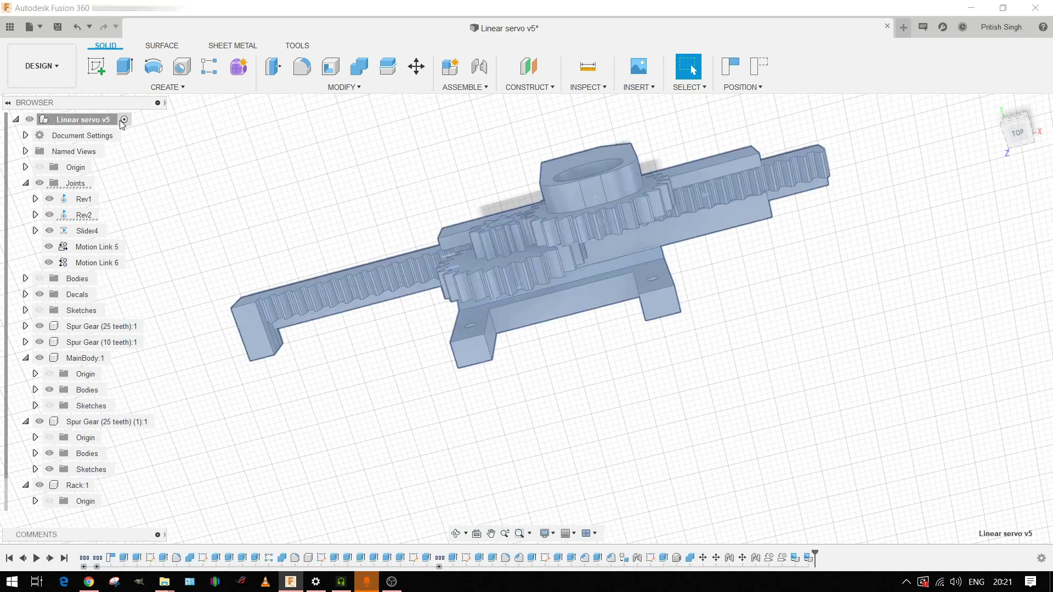
{"action": "left_click", "coordinate": [39, 278]}
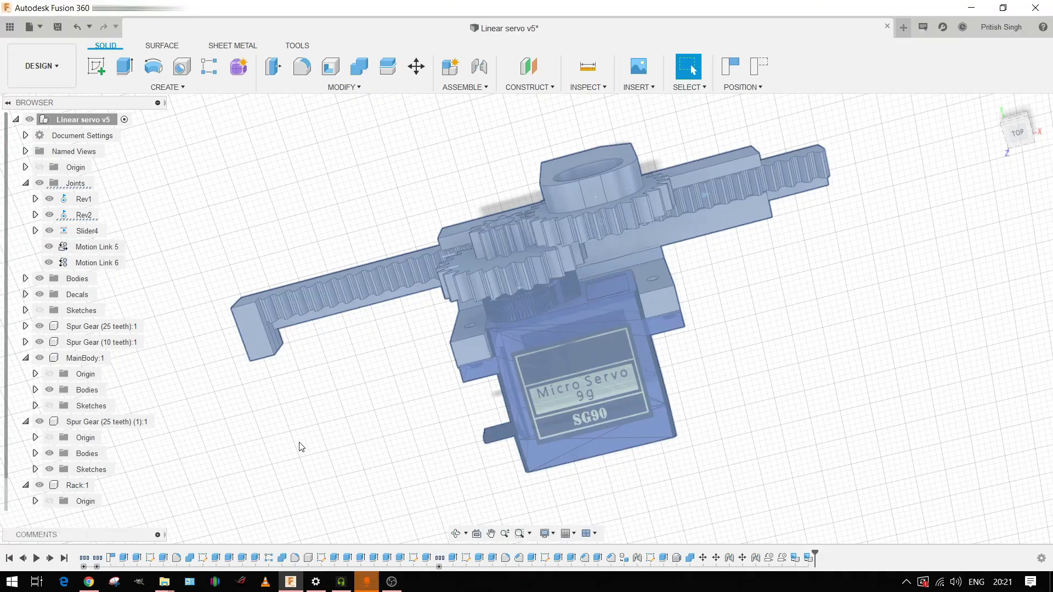
{"action": "middle_click_drag", "start_coordinate": [320, 468], "coordinate": [494, 416], "text": "shift"}
{"action": "scroll", "coordinate": [492, 410], "scroll_direction": "up", "scroll_amount": 4}
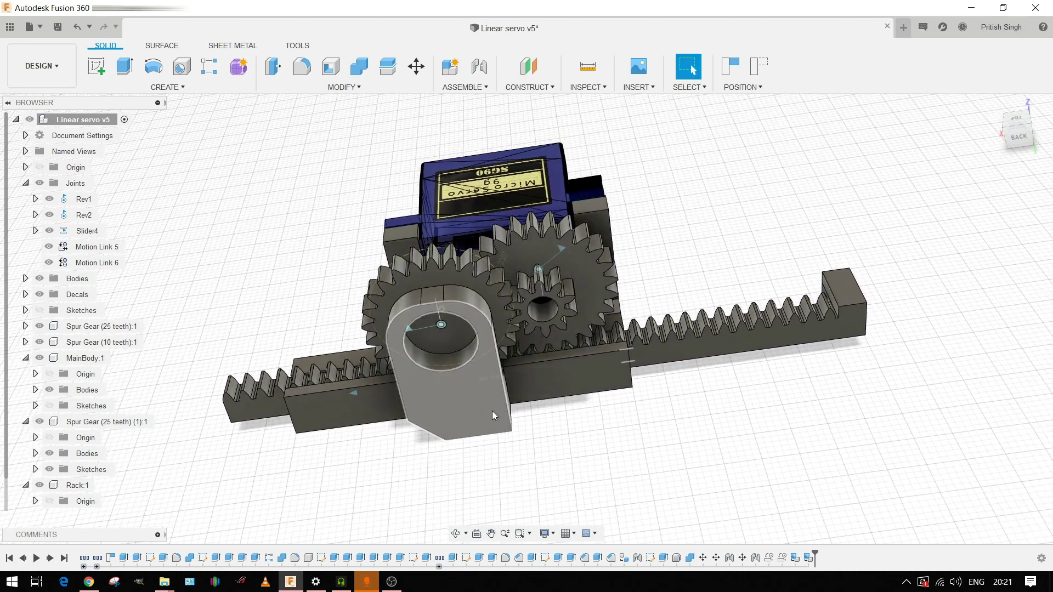
{"action": "left_click", "coordinate": [473, 87]}
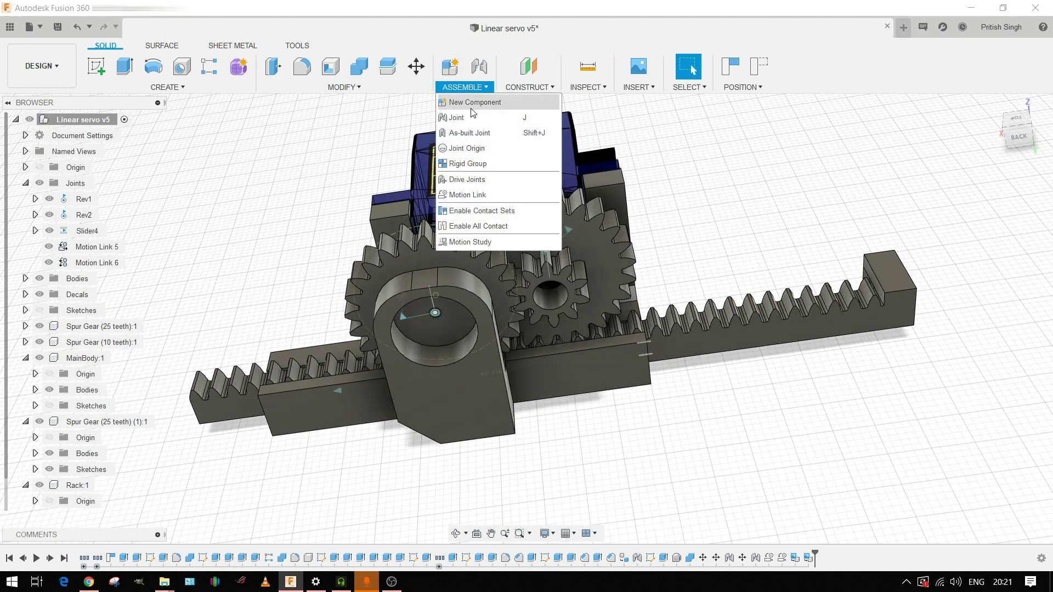
Step: Drive the Rev2 gear joint with Drive Joints, rotating it so the rack shifts right
{"action": "left_click", "coordinate": [468, 181]}
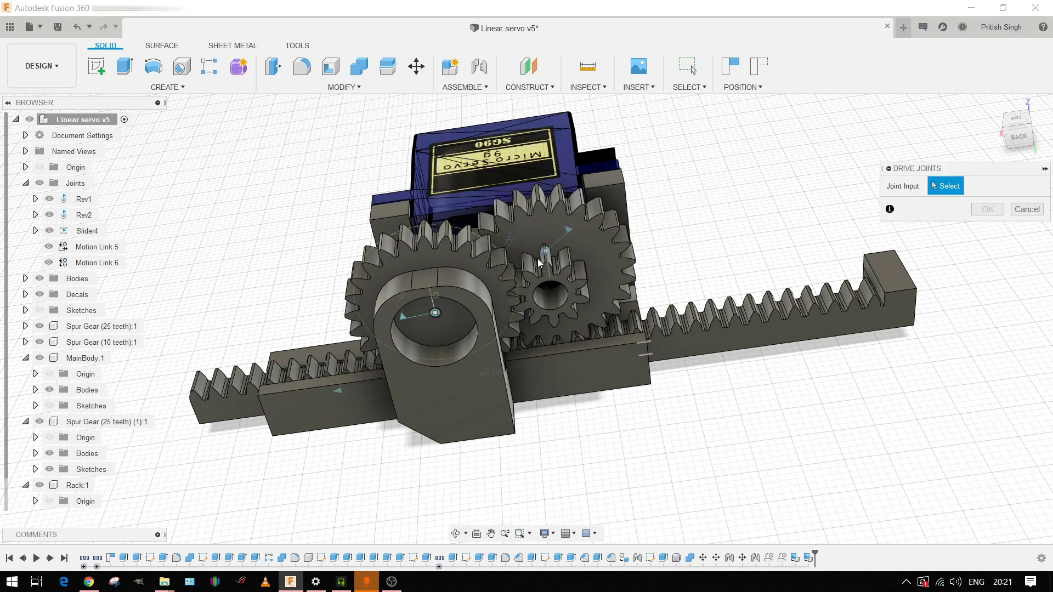
{"action": "left_click", "coordinate": [580, 234]}
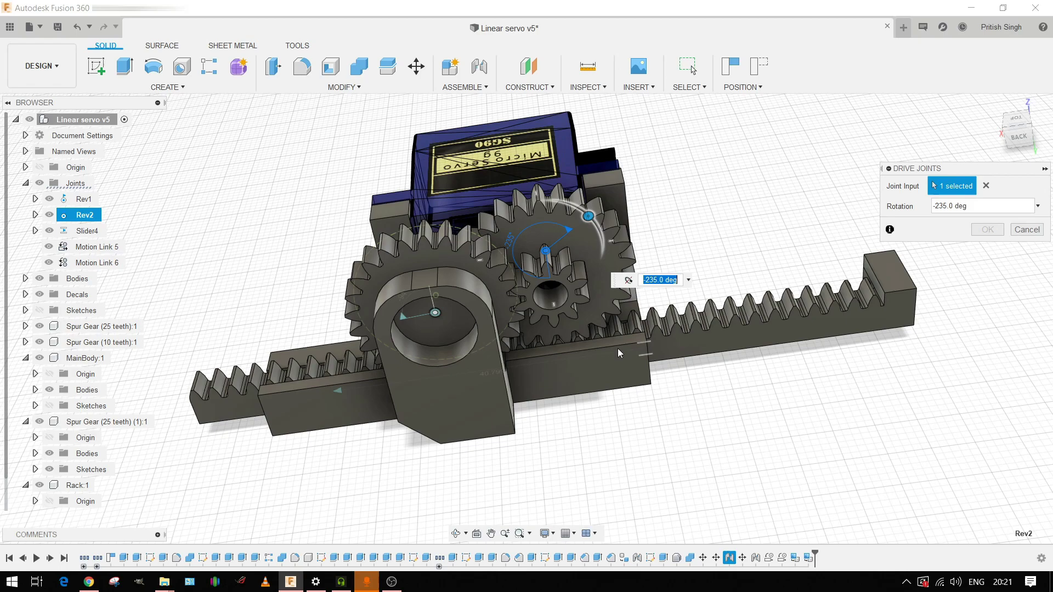
{"action": "scroll", "coordinate": [650, 409], "scroll_direction": "down", "scroll_amount": 3}
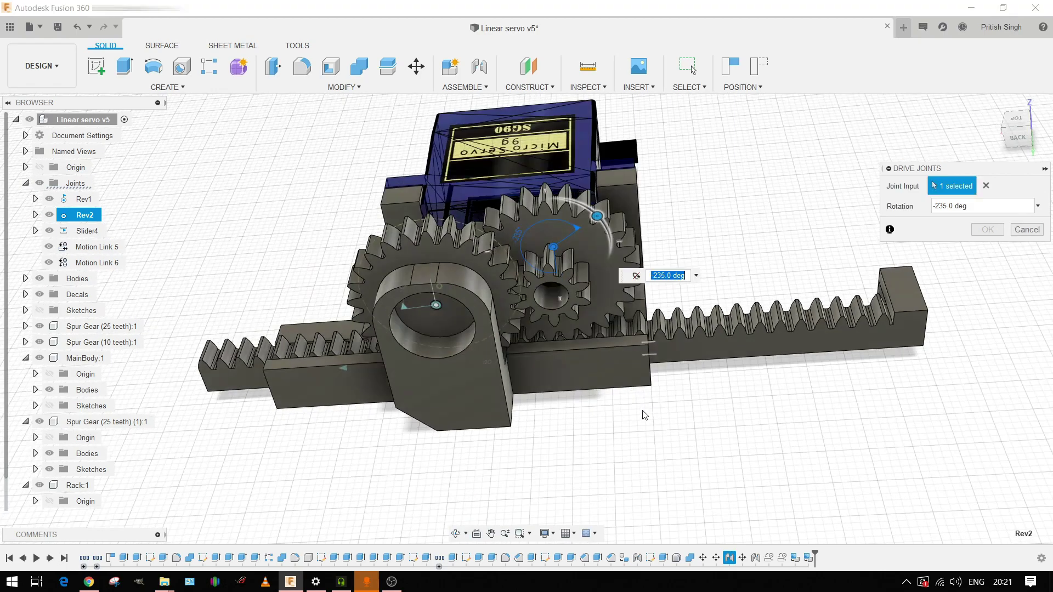
{"action": "middle_click_drag", "start_coordinate": [707, 446], "coordinate": [621, 452]}
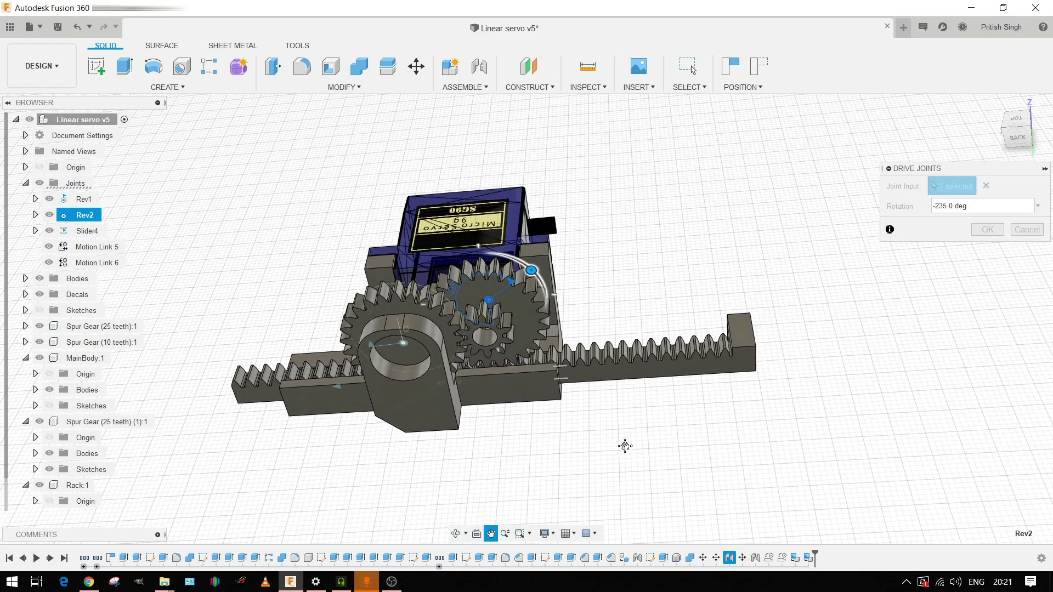
{"action": "left_click", "coordinate": [532, 271]}
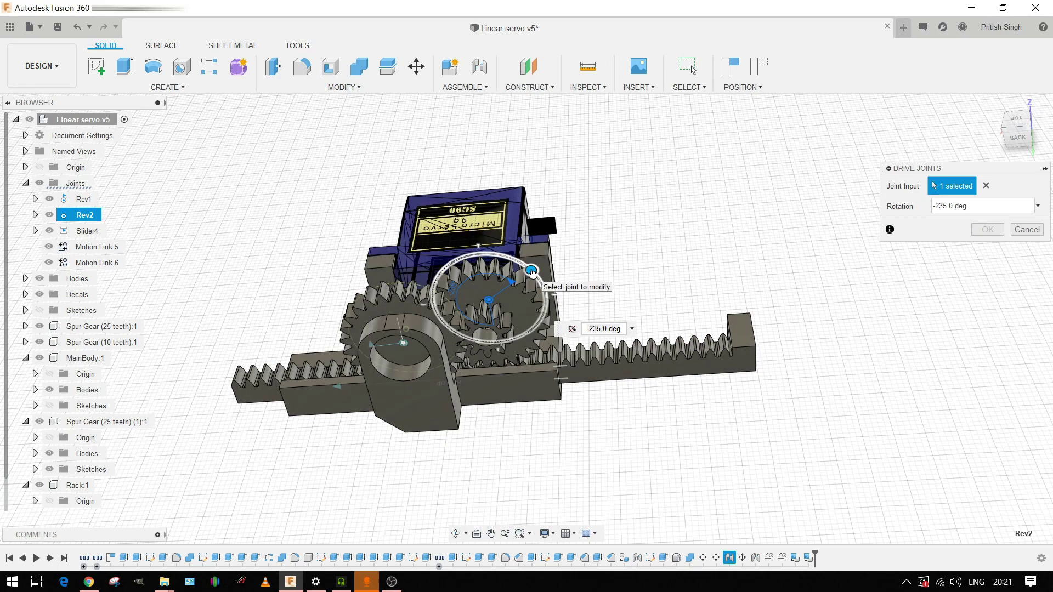
{"action": "left_click_drag", "start_coordinate": [532, 271], "coordinate": [372, 311]}
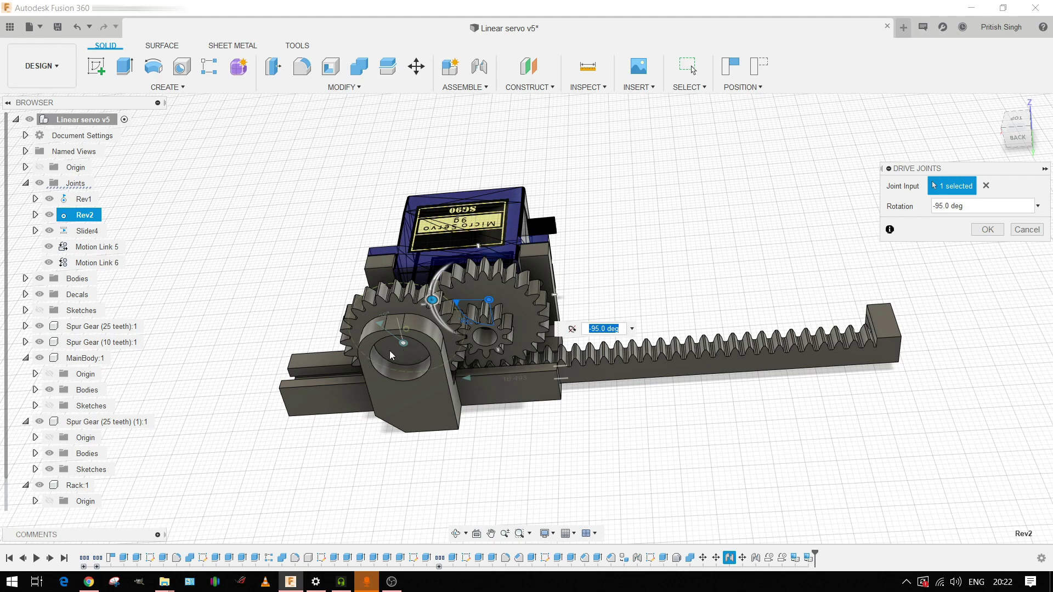
Step: Enter -300 deg rotation, then turn the Rev2 joint further to -345 deg, sliding the rack
{"action": "type", "text": "-300"}
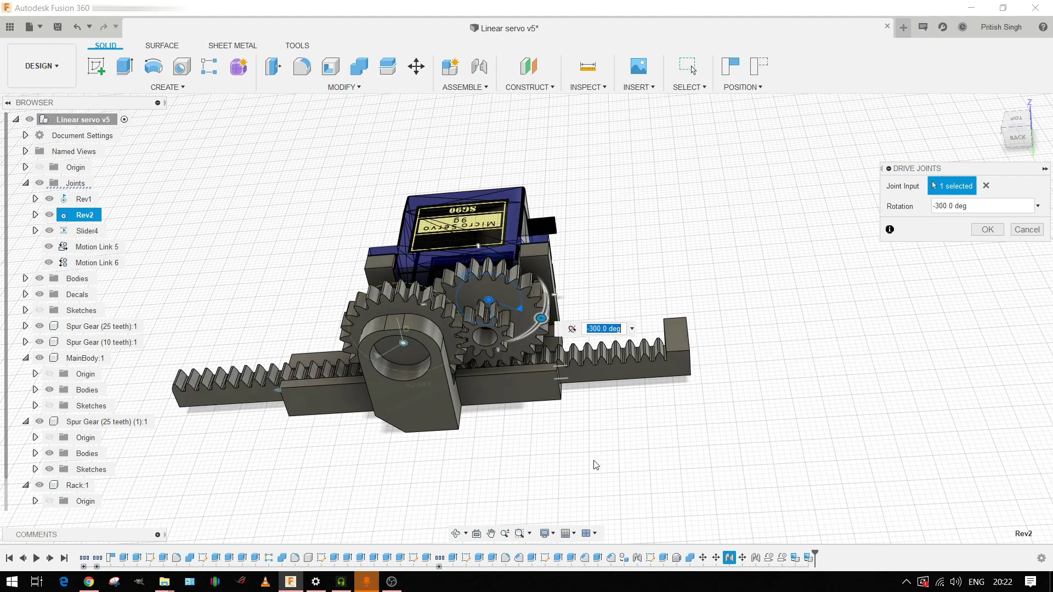
{"action": "middle_click_drag", "start_coordinate": [594, 462], "coordinate": [566, 310], "text": "shift"}
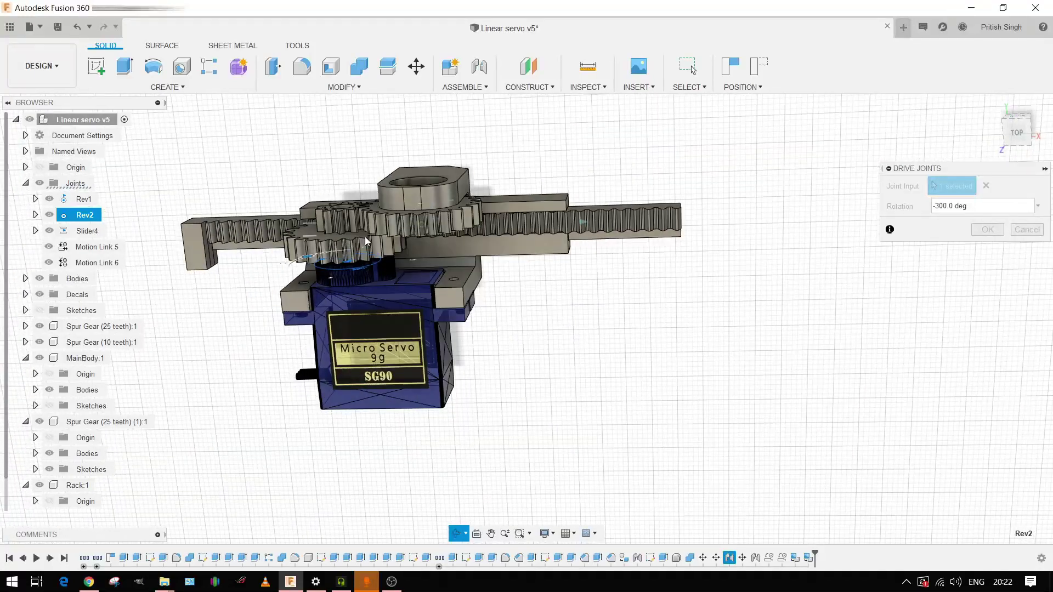
{"action": "scroll", "coordinate": [578, 352], "scroll_direction": "up", "scroll_amount": 3}
{"action": "middle_click_drag", "start_coordinate": [578, 353], "coordinate": [414, 274]}
{"action": "left_click_drag", "start_coordinate": [346, 277], "coordinate": [365, 253]}
{"action": "middle_click_drag", "start_coordinate": [648, 341], "coordinate": [675, 315], "text": "shift"}
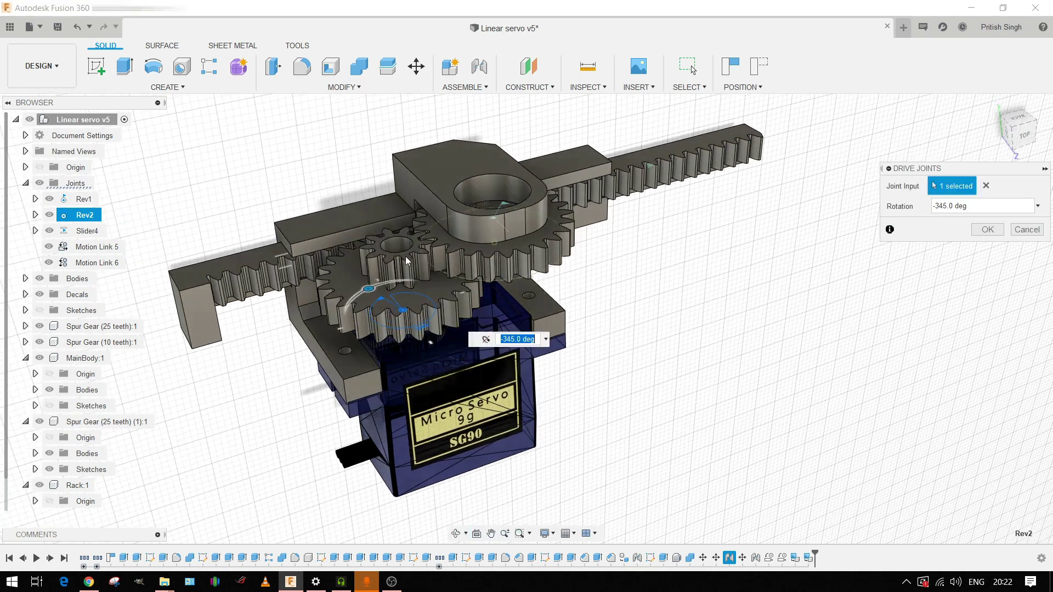